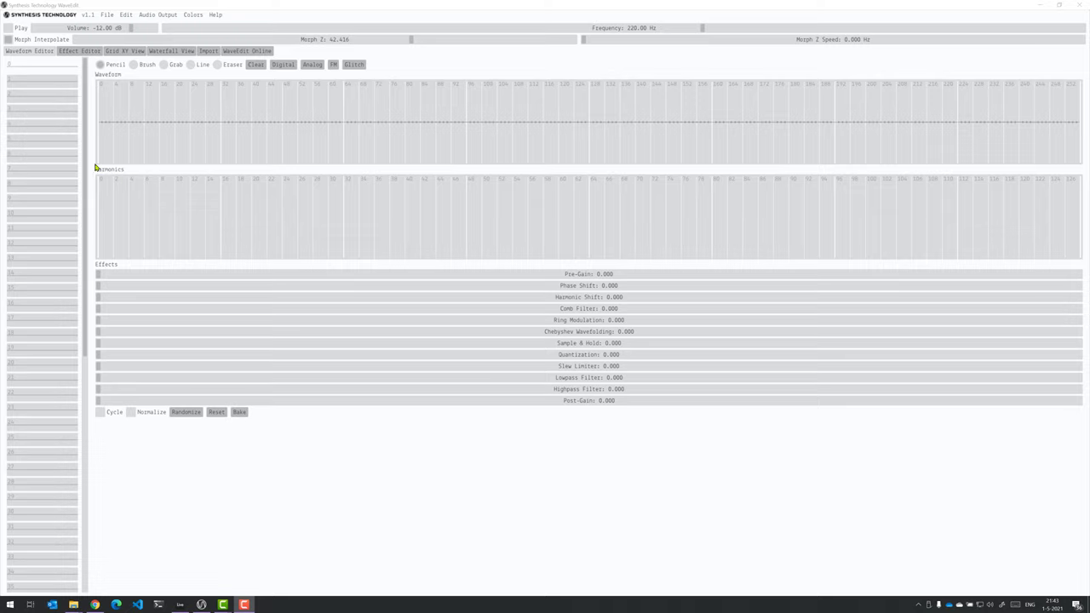
Sketch a freehand test waveform with the Pencil in WaveEdit
click(146, 155)
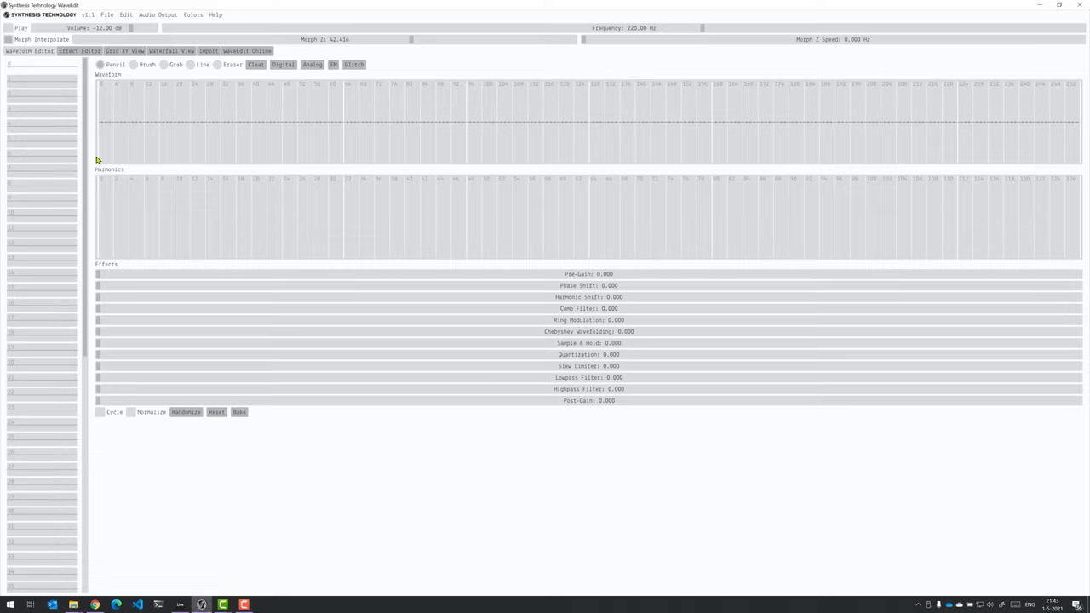
mouse_move(99, 161)
mouse_down()
mouse_move(234, 105)
mouse_move(297, 134)
mouse_move(470, 117)
mouse_move(505, 139)
mouse_move(751, 119)
mouse_move(806, 148)
mouse_move(938, 122)
mouse_up()
mouse_move(1006, 132)
mouse_down()
mouse_move(1054, 158)
mouse_move(1014, 135)
mouse_move(999, 109)
mouse_move(1058, 162)
mouse_up()
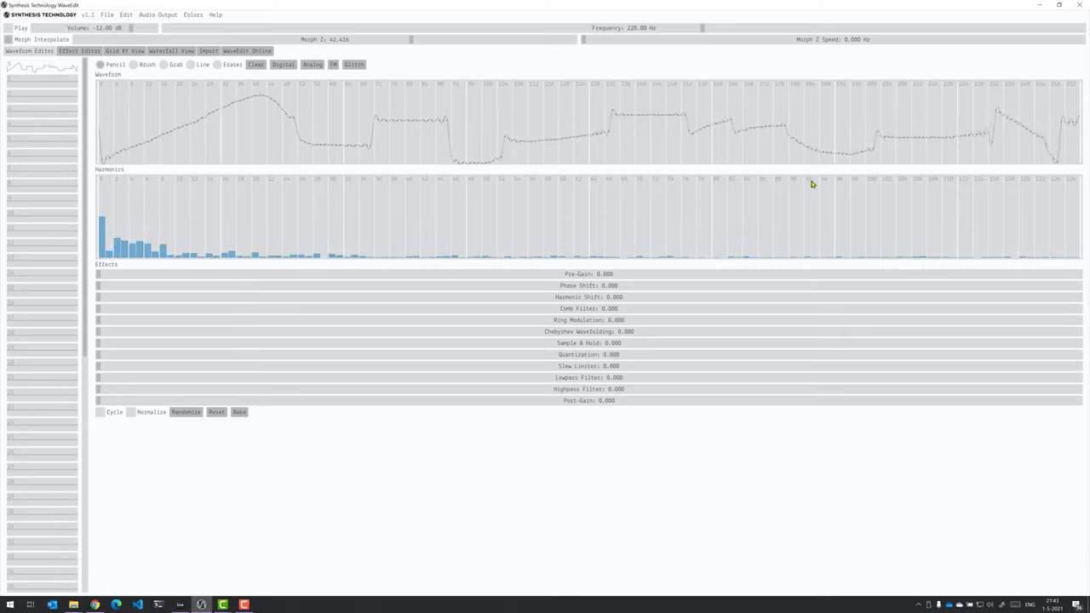
Clear the sketch and load the Digital Sawtooth preset
click(256, 65)
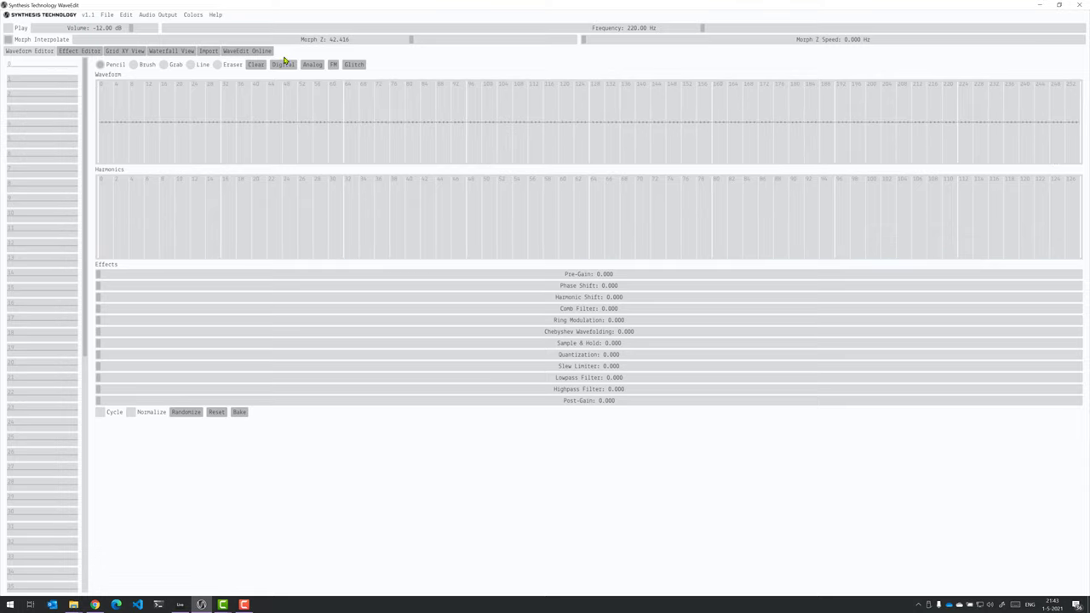
click(284, 65)
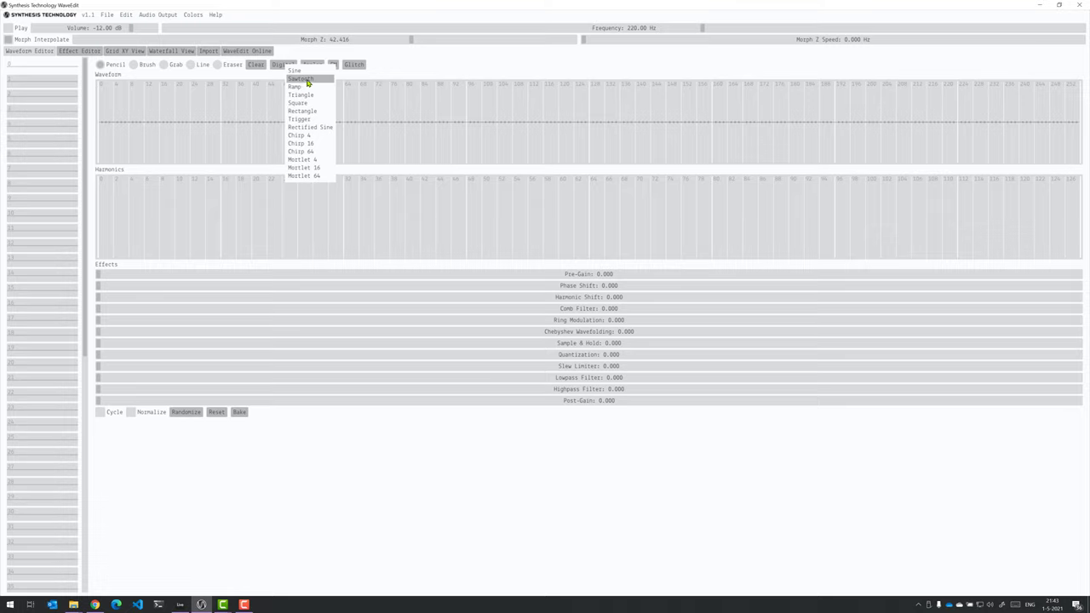
click(309, 80)
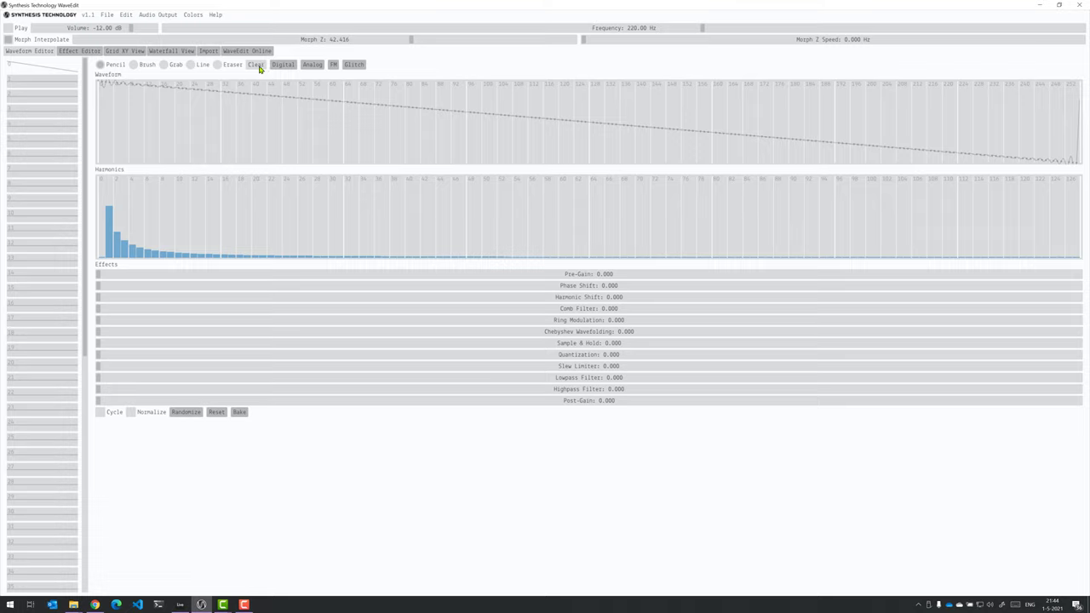
Try the Glitch Incomplete Sine and FM Sine FM 1 presets
click(354, 65)
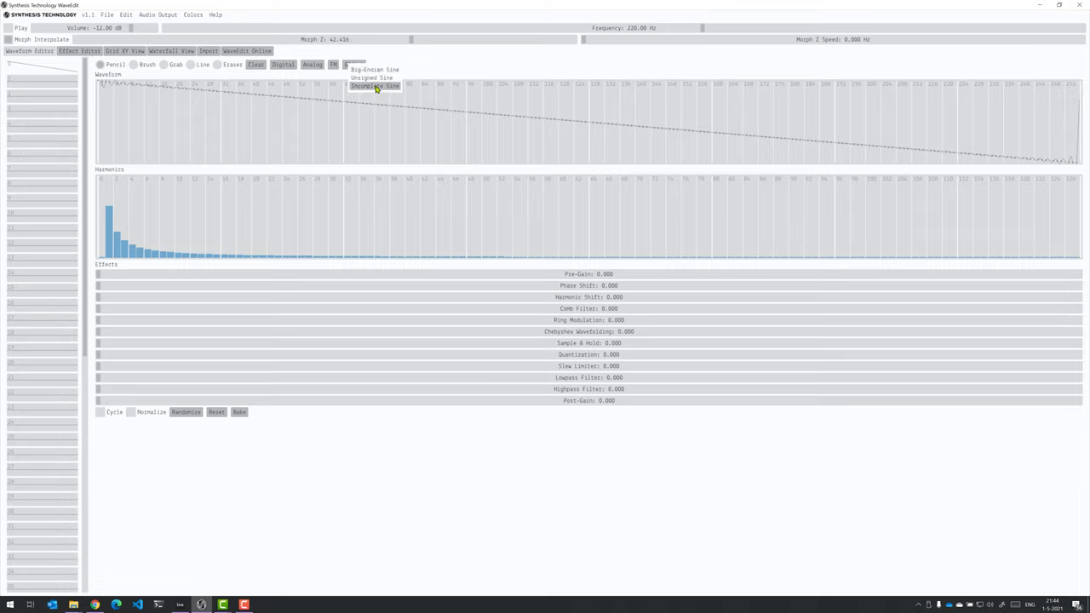
click(377, 86)
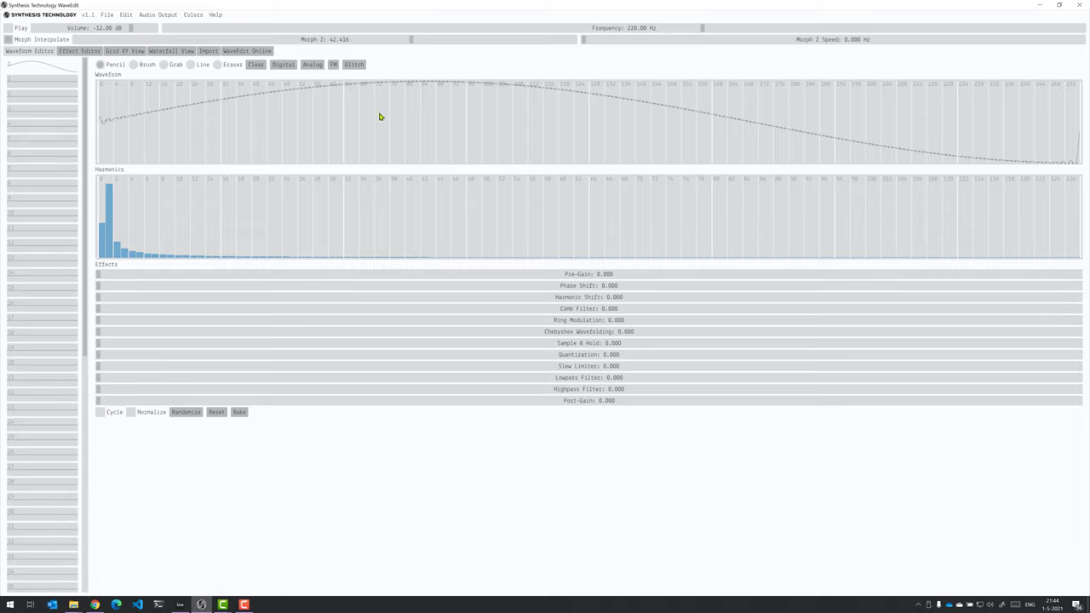
click(333, 65)
click(340, 69)
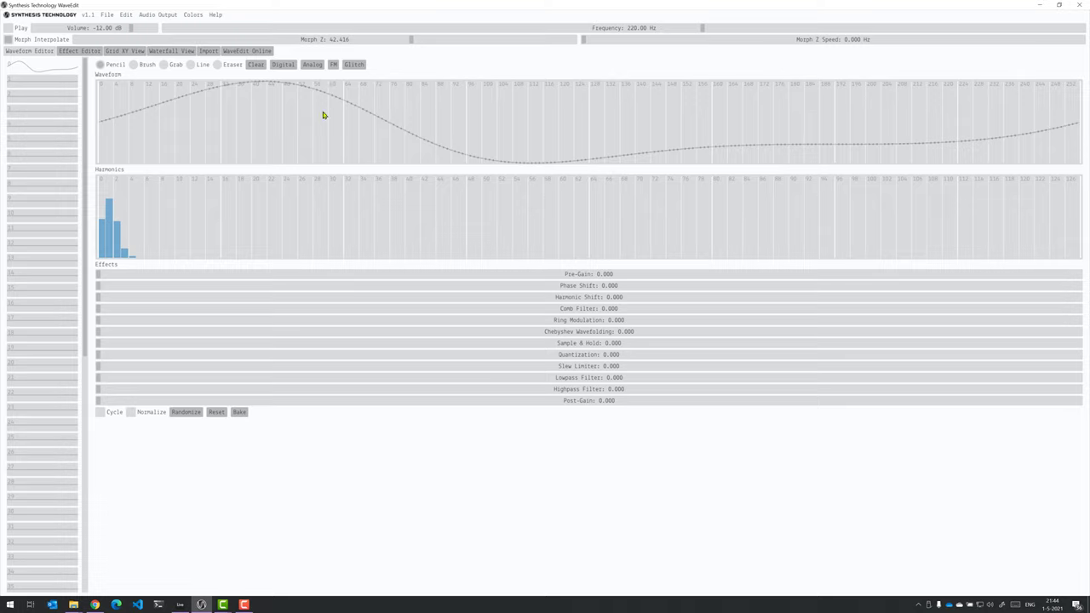
Try Analog MOTM-300 Sine Low, then settle on a different FM preset
click(317, 66)
click(333, 74)
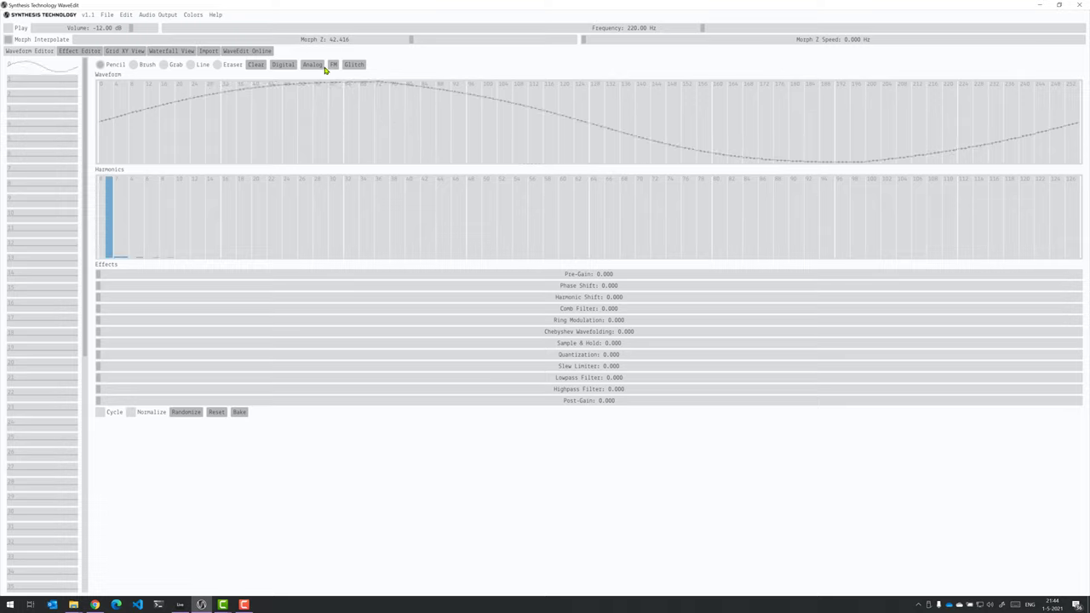
click(334, 66)
click(347, 71)
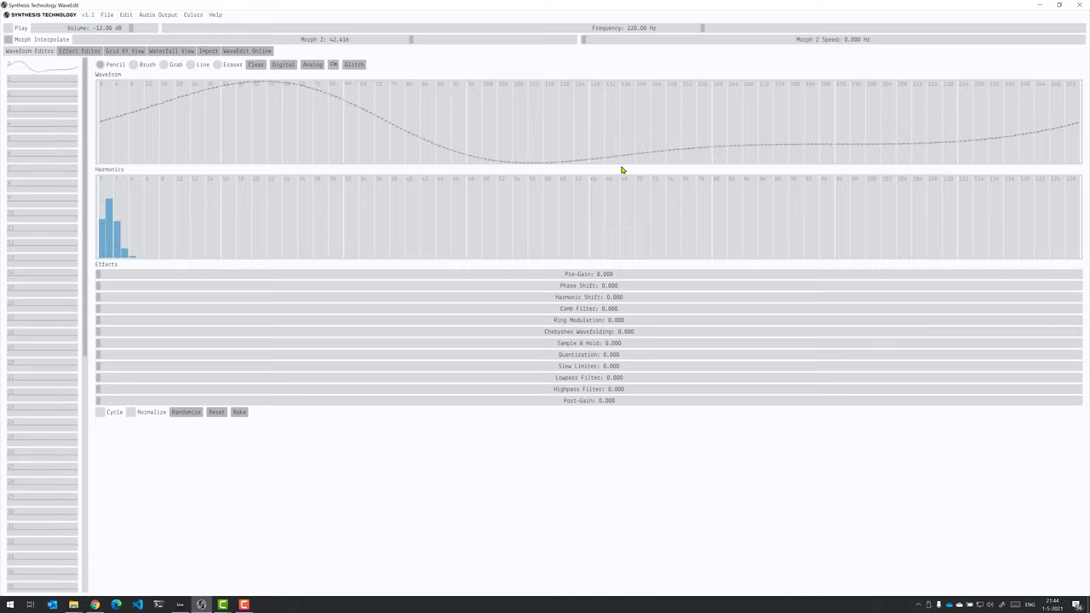
click(126, 15)
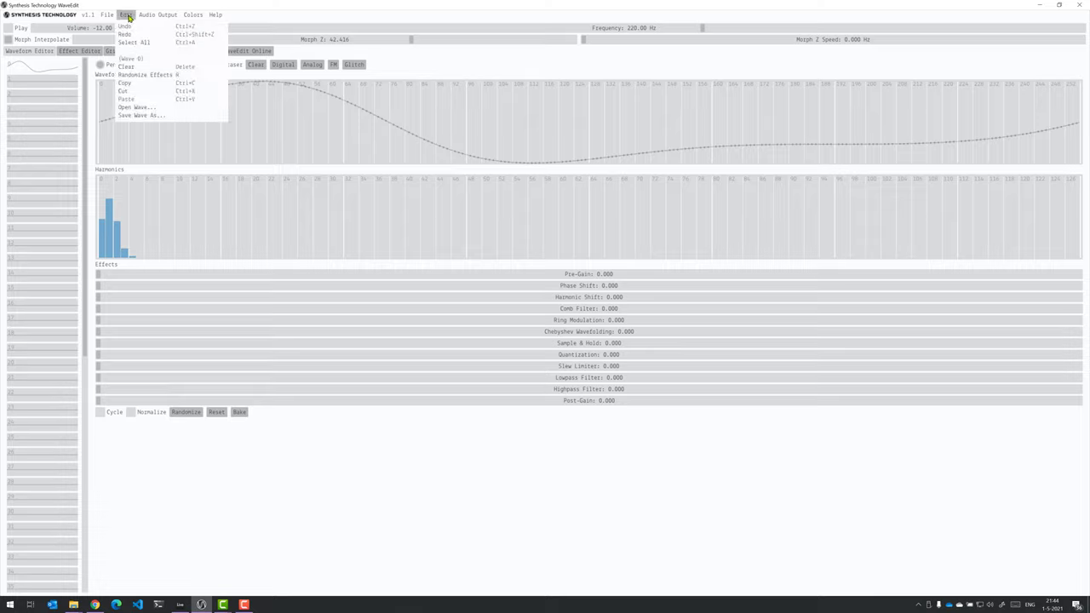
Save the FM wave as Untitled.wav, then clear it and load the Digital Square preset
click(149, 118)
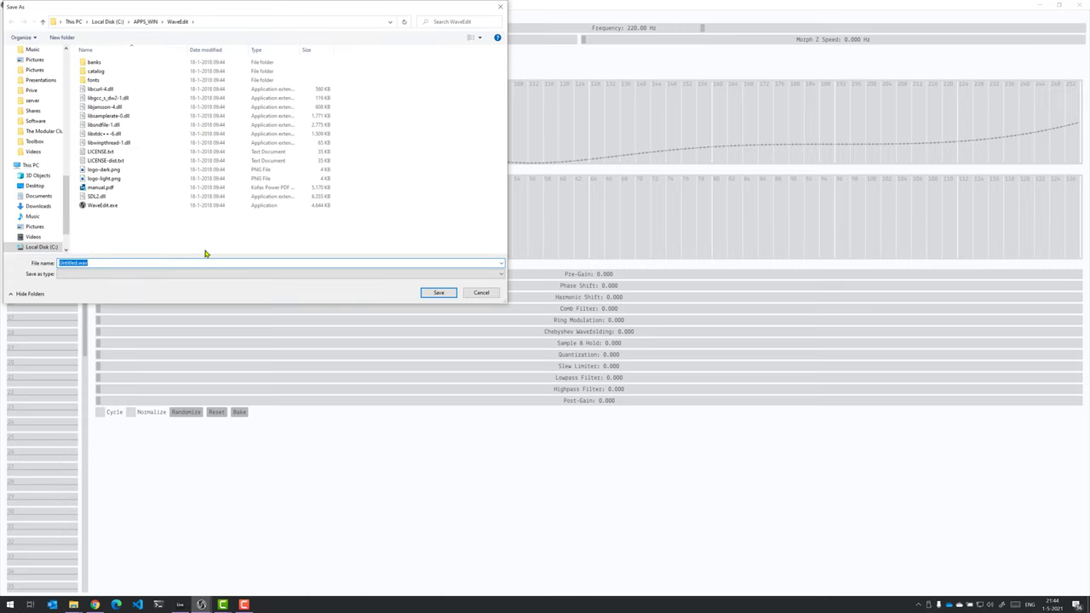
click(438, 294)
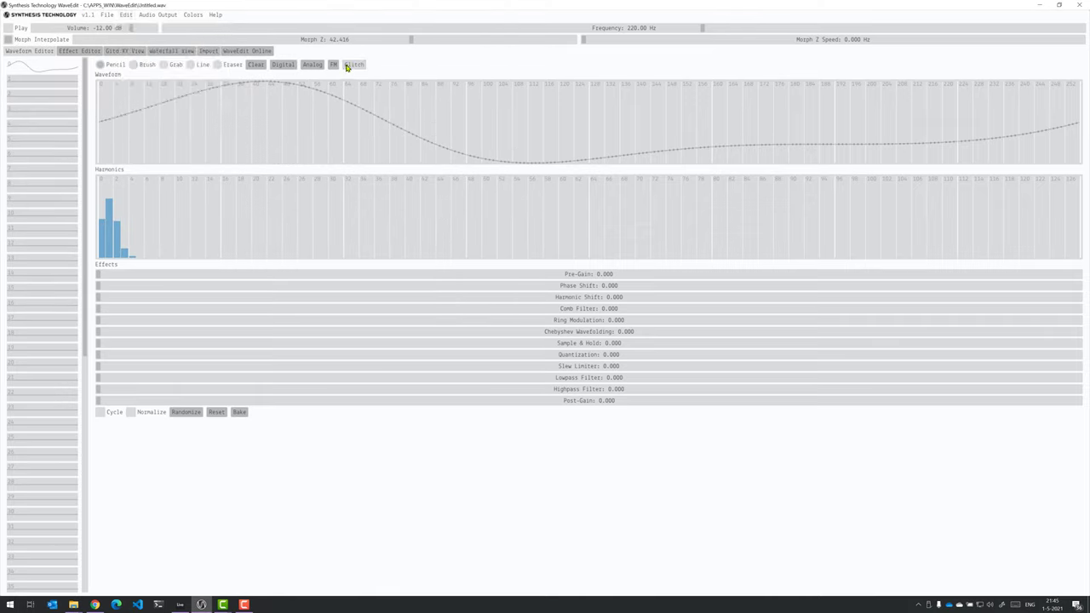
click(260, 67)
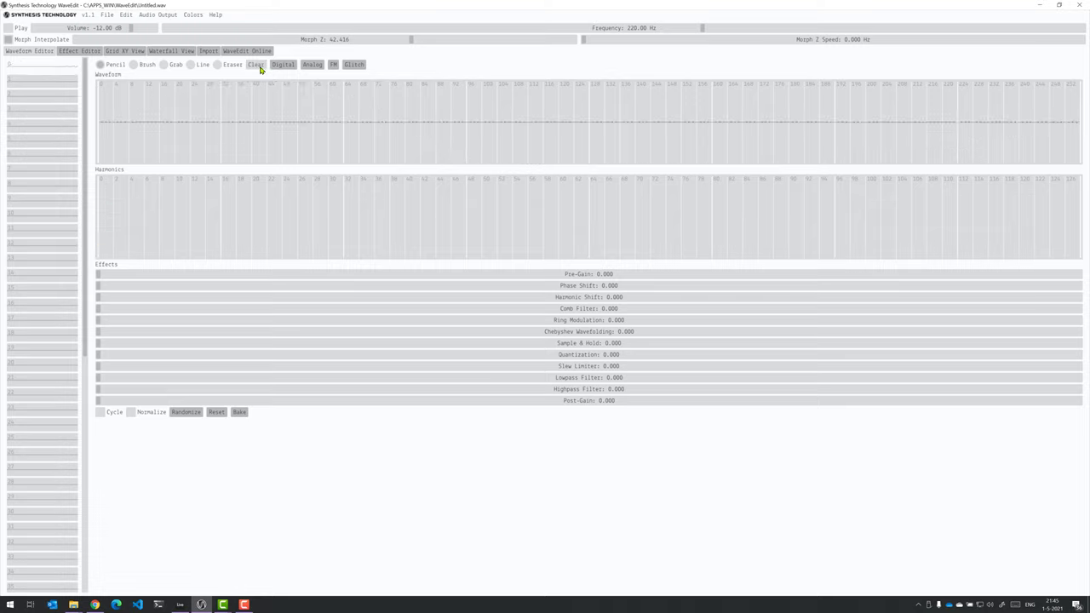
click(284, 64)
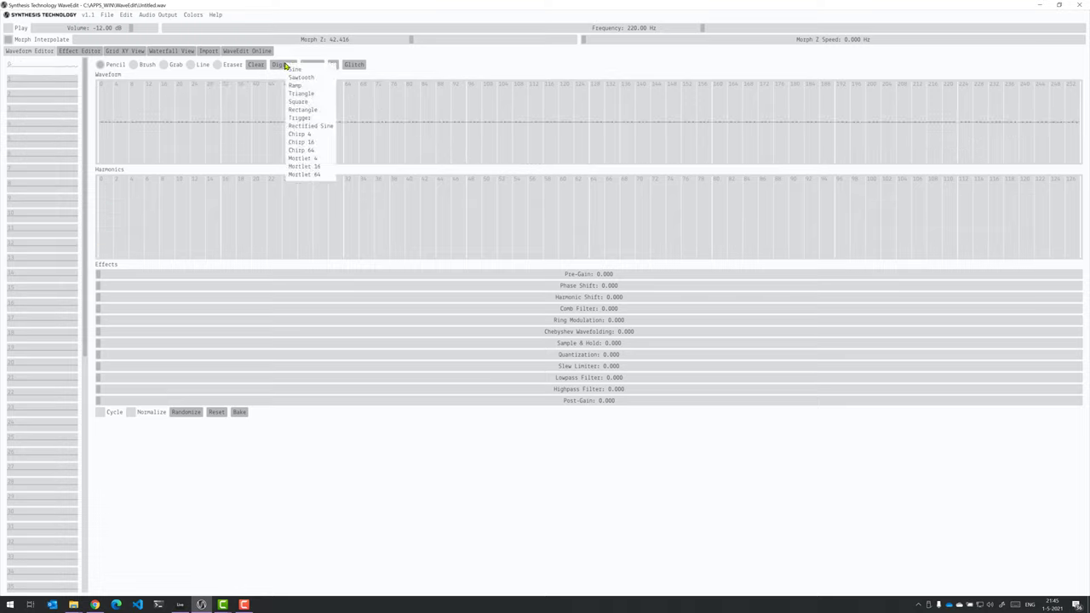
click(312, 103)
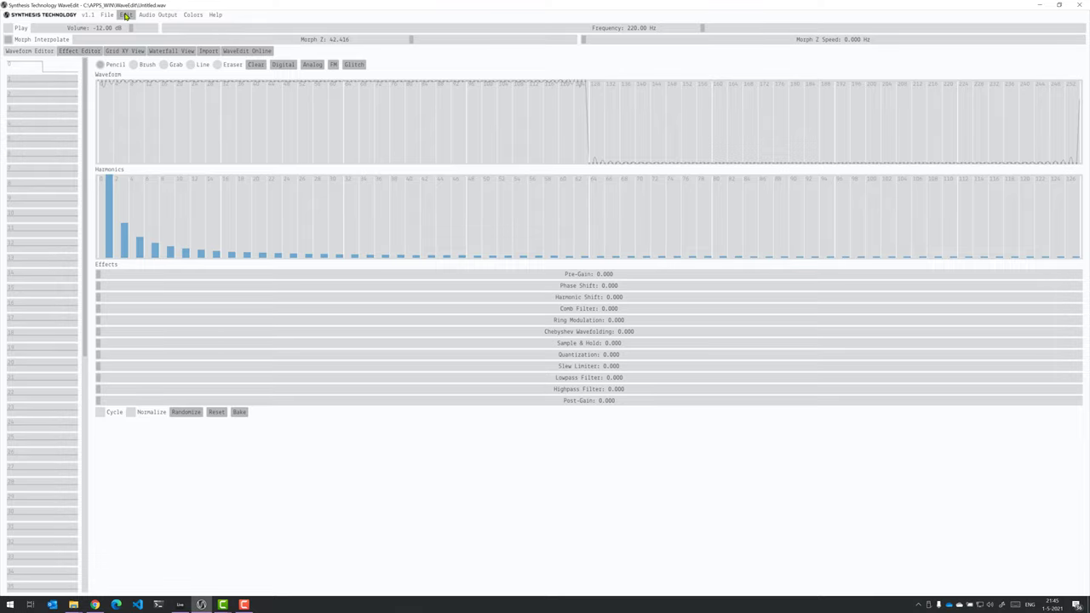
Save the square wave to a file named square
click(125, 15)
click(153, 115)
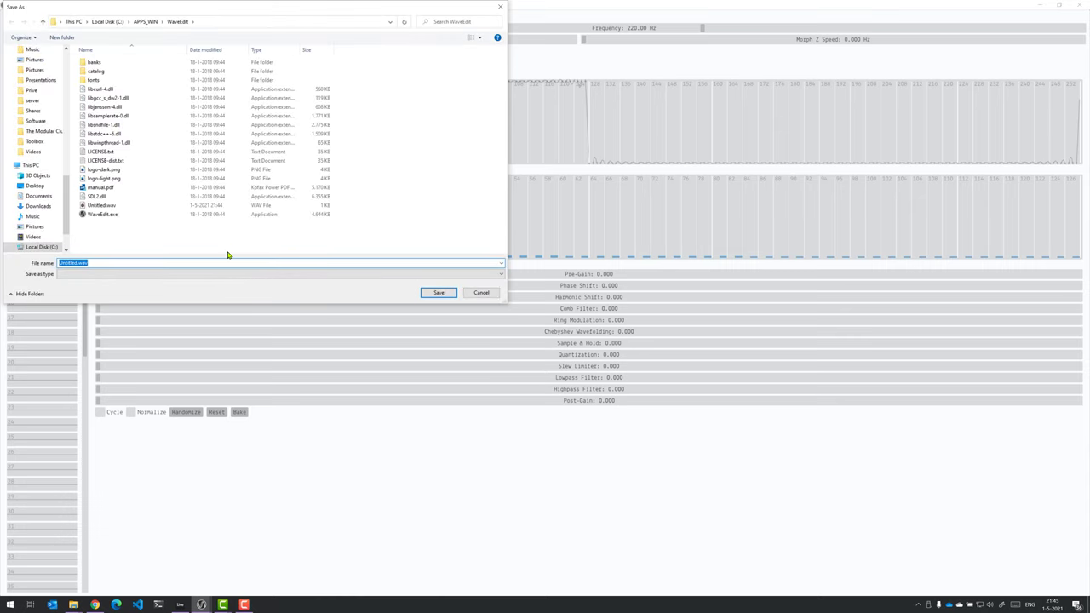
text(square)
key(Return)
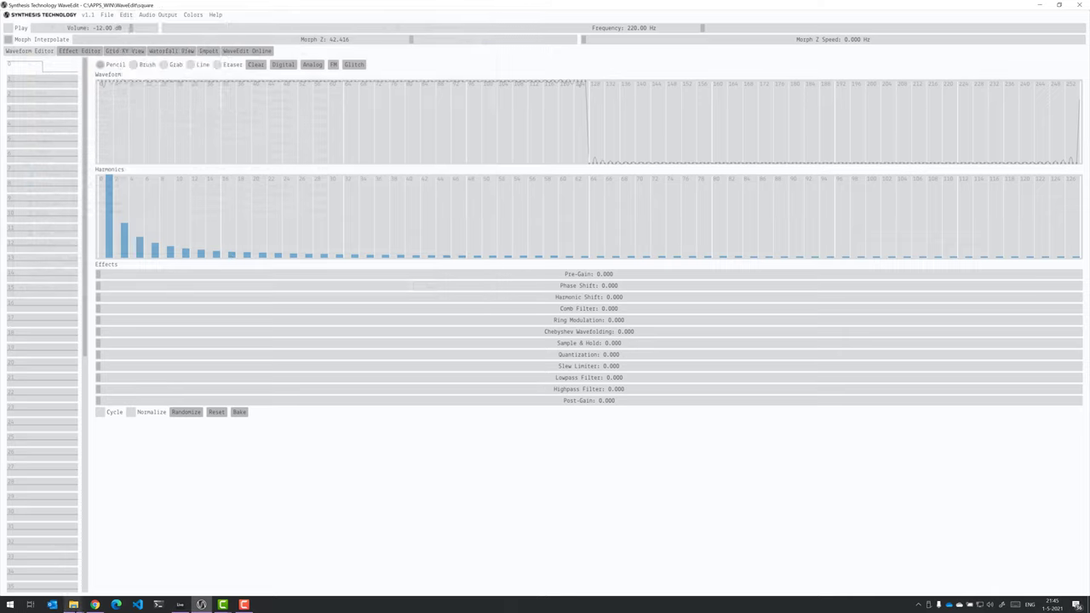
mouse_move(73, 605)
click(73, 584)
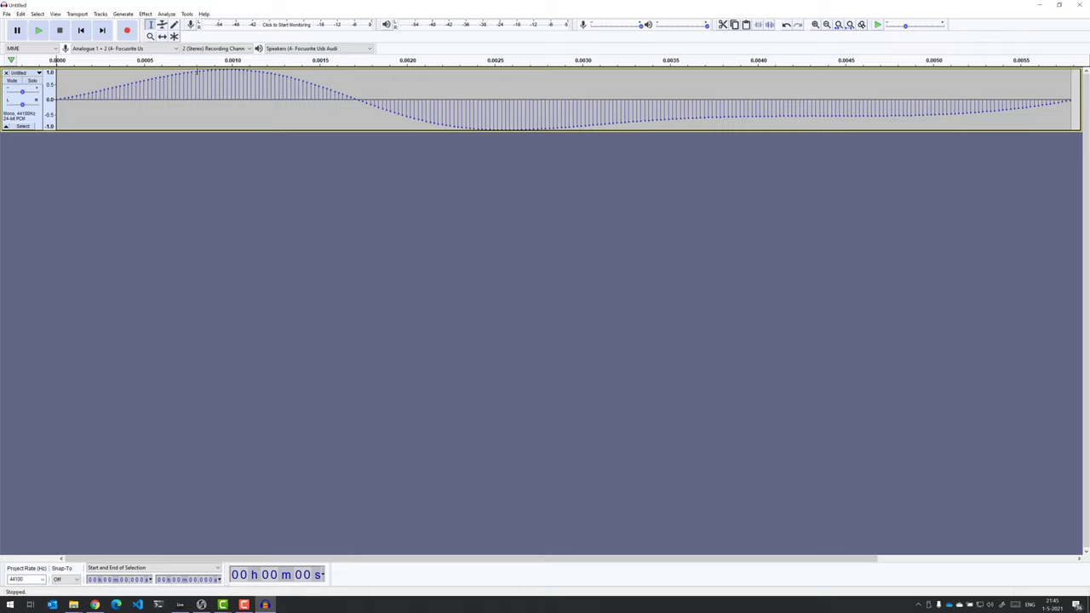
Paste three extra copies of the cycle at the track end to reach 1024 samples, showing selection times in samples
key(ctrl+a)
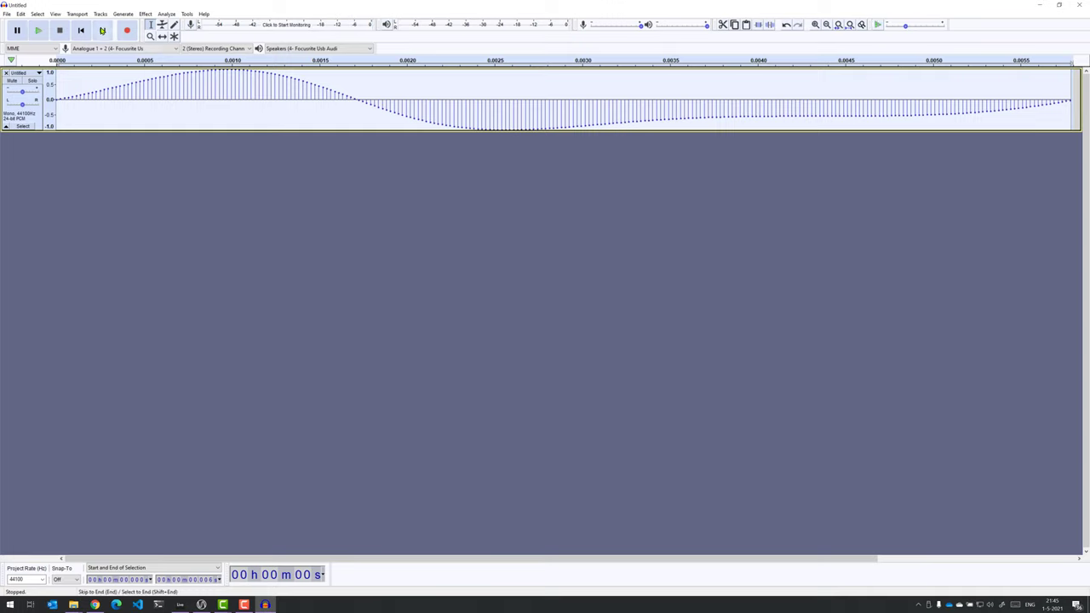
click(103, 30)
key(ctrl+v)
click(102, 31)
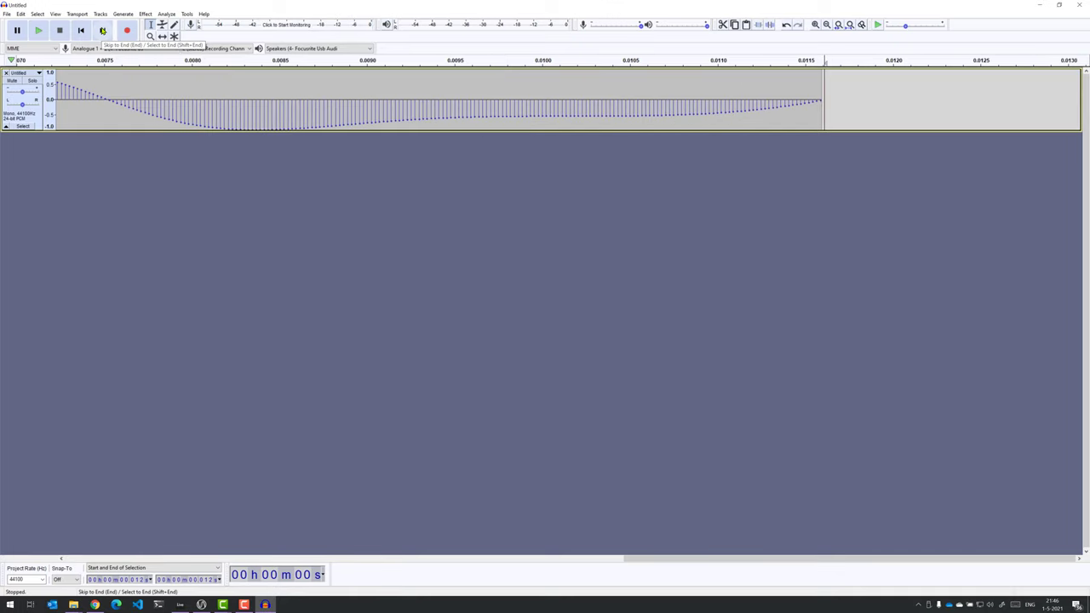
key(ctrl+v)
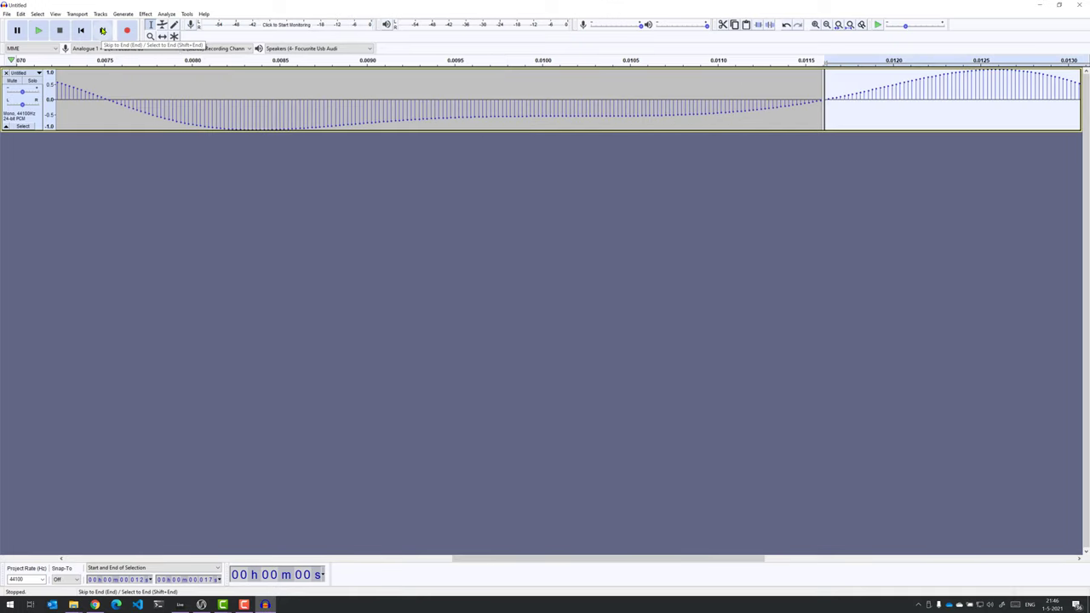
click(102, 31)
key(ctrl+v)
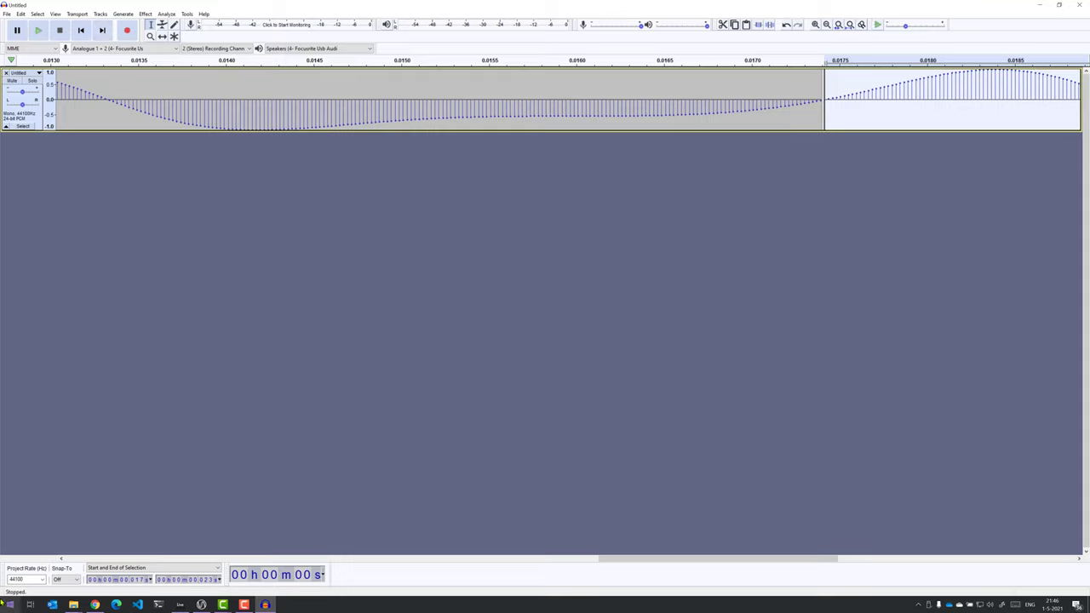
click(220, 580)
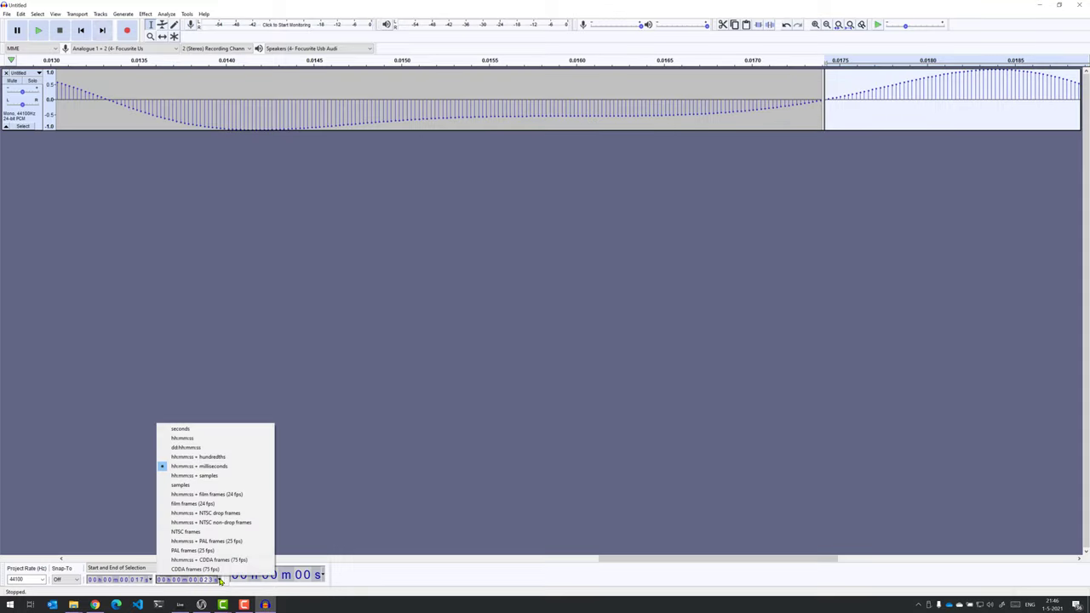
click(193, 489)
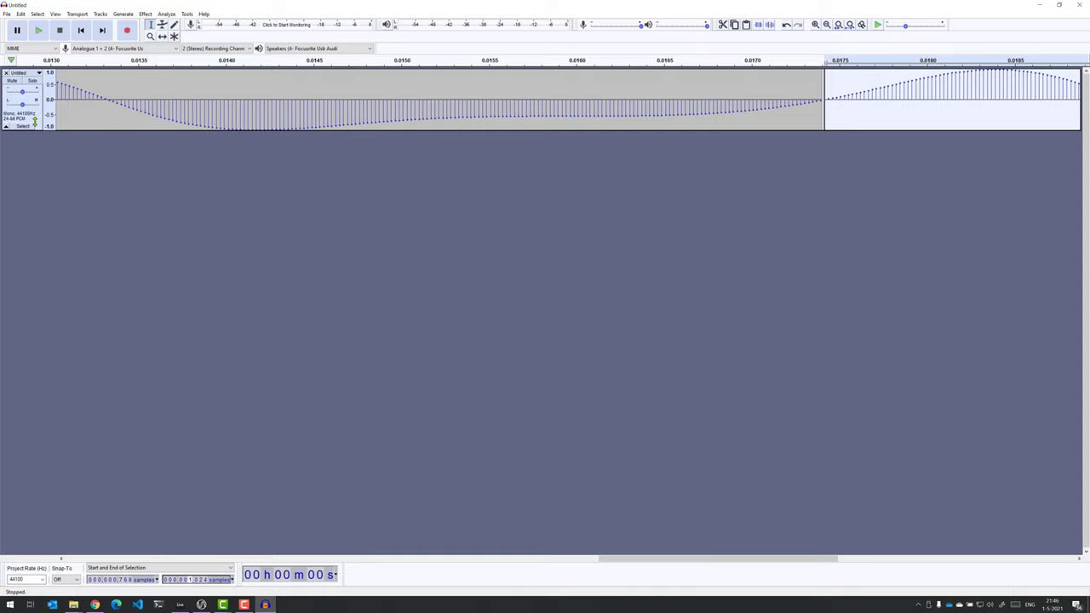
Export the looped audio as a 24-bit PCM WAV, accepting the metadata tags
click(6, 15)
mouse_move(30, 77)
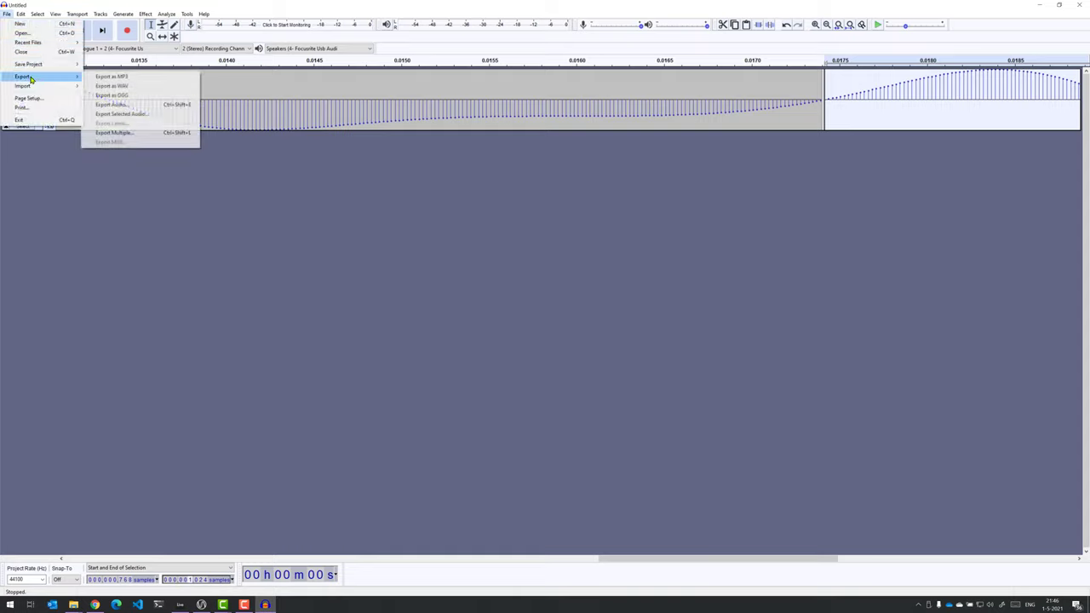
click(125, 85)
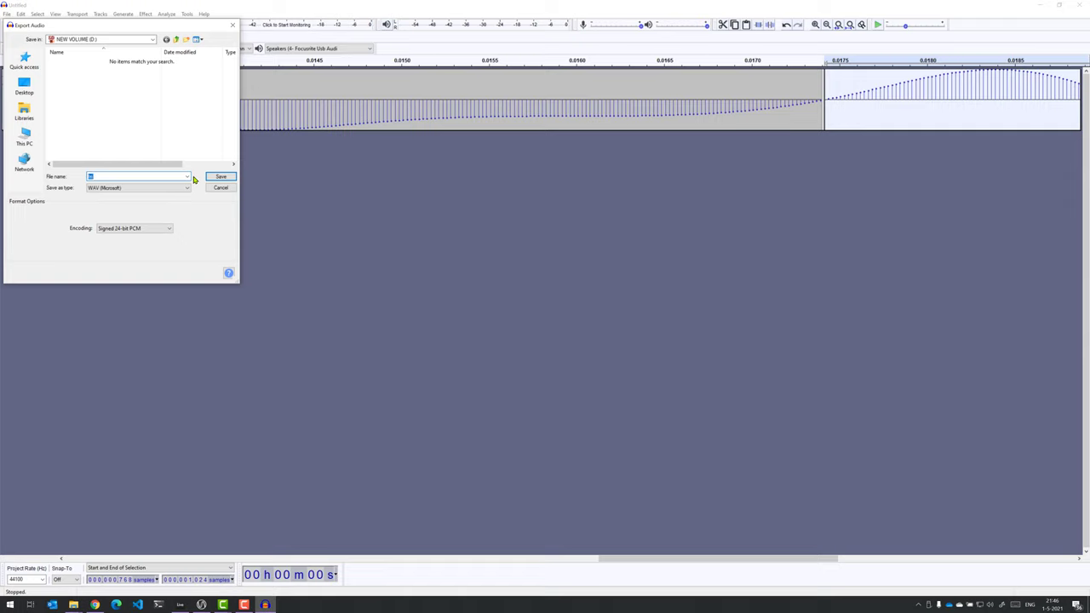
key(Return)
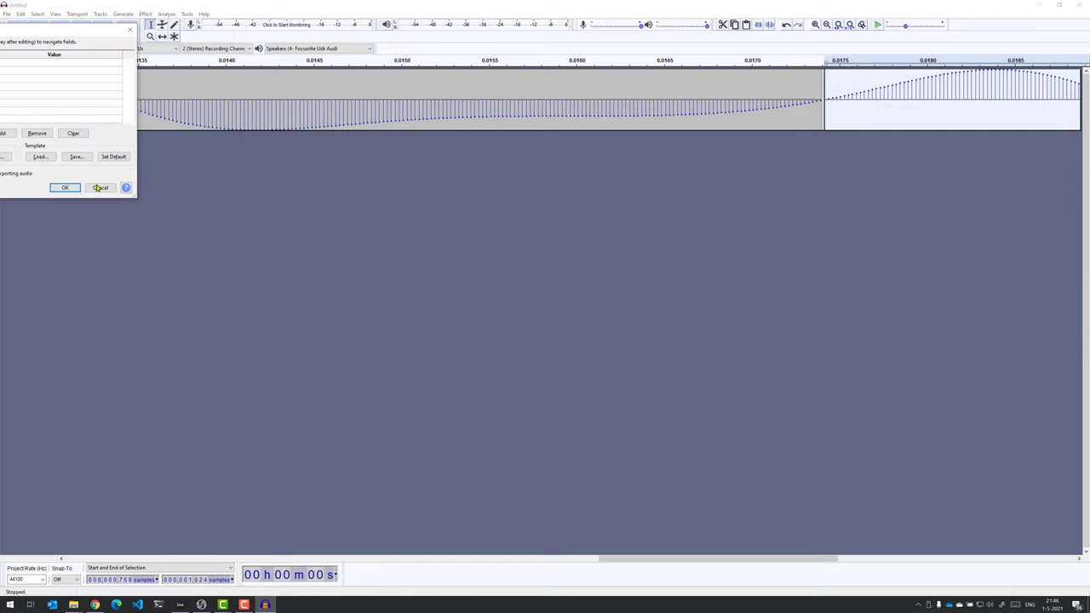
drag(72, 34, 452, 48)
click(494, 209)
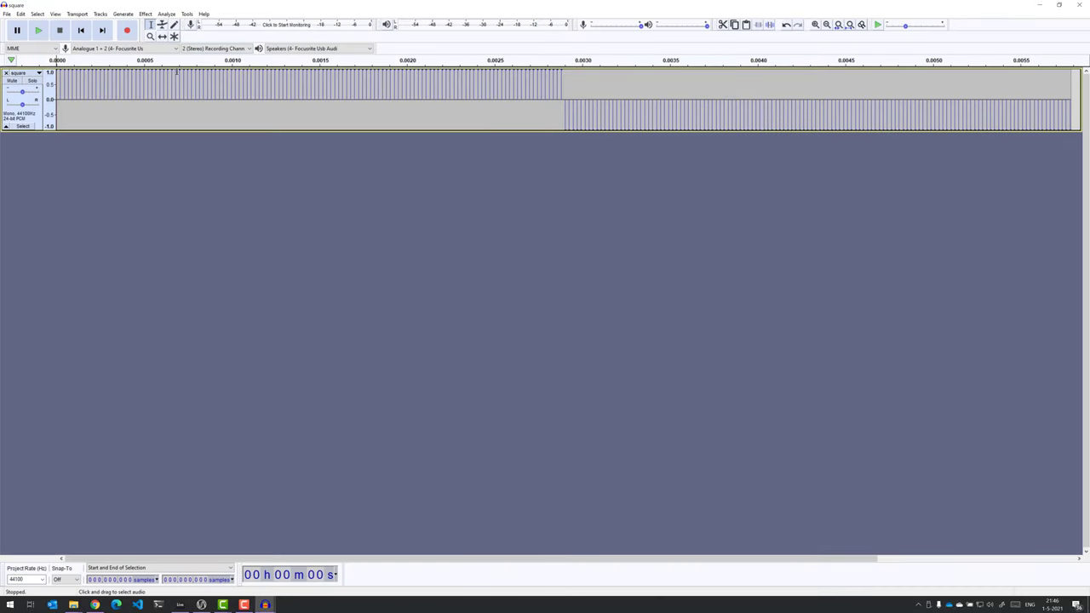
Select the square track and paste copies at its end until it reaches 1024 samples
key(ctrl+a)
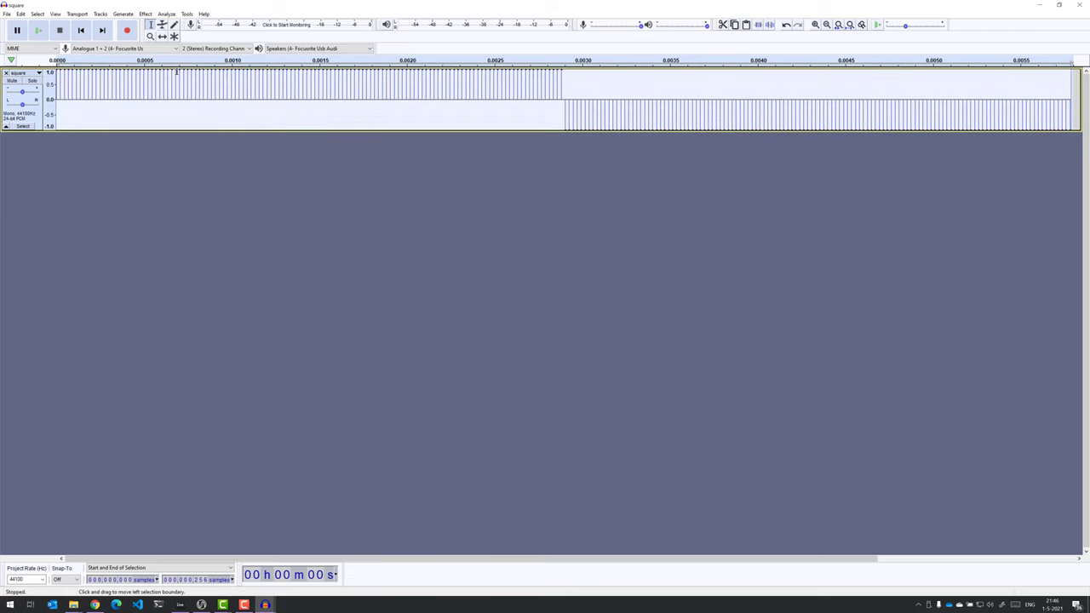
click(103, 31)
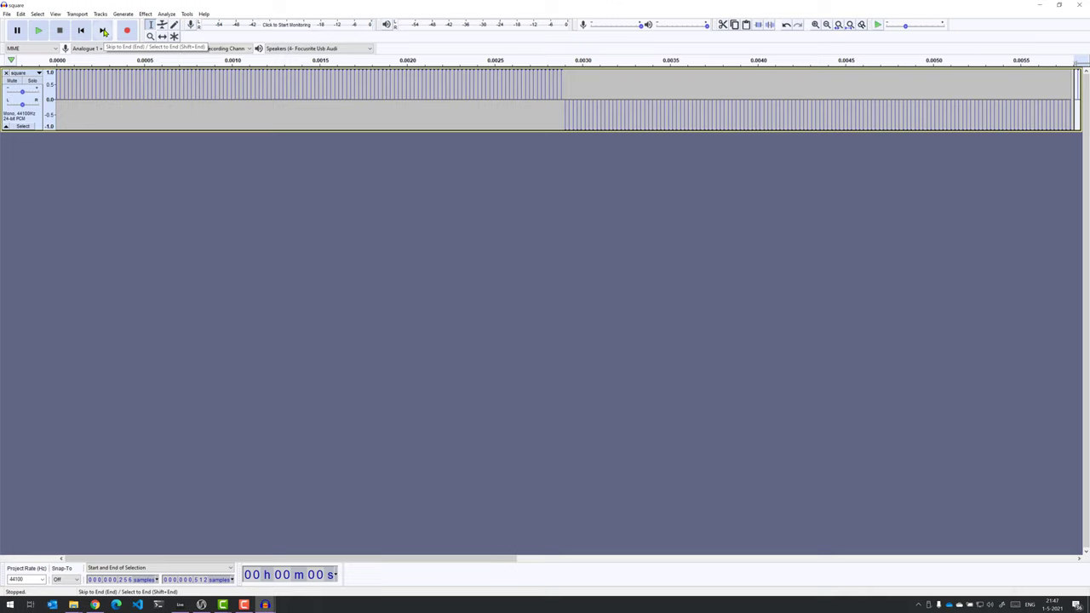
key(ctrl+v)
key(ctrl+v)
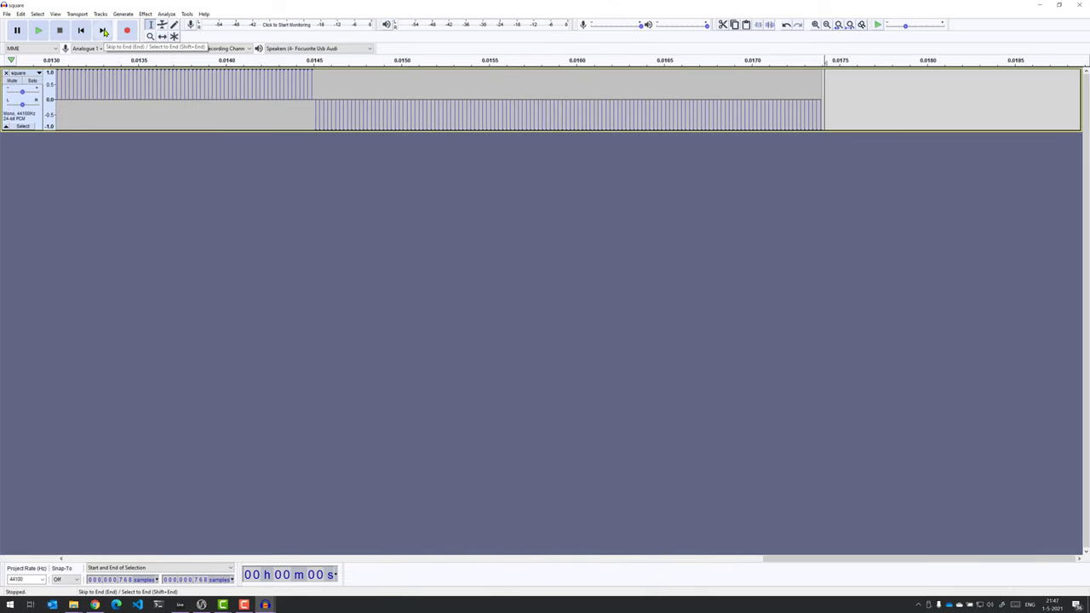
key(ctrl+v)
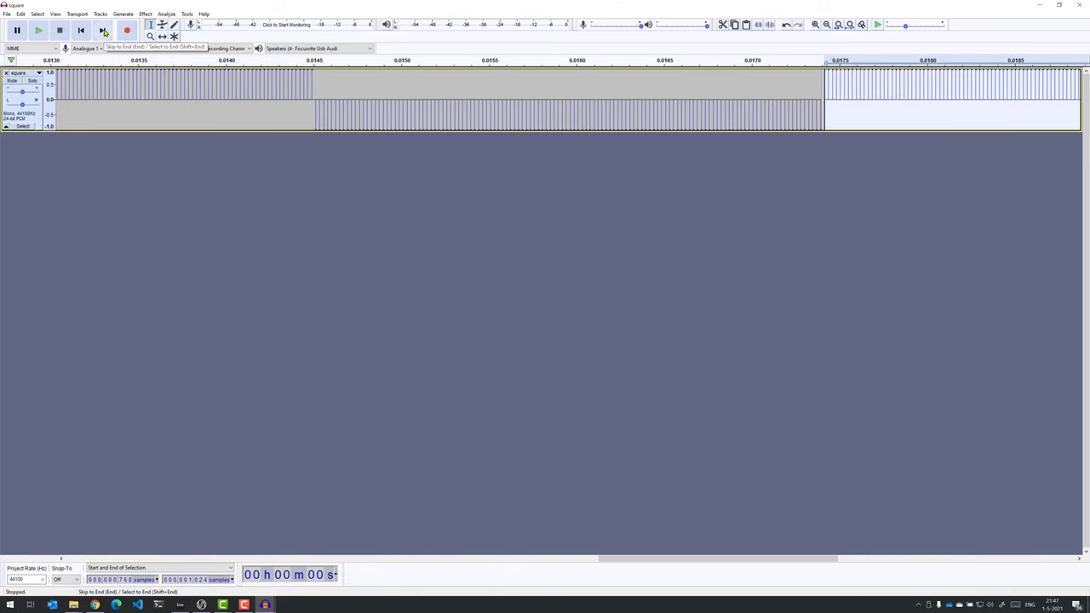
Export it as square.wav in 24-bit PCM and accept the metadata tags
click(6, 14)
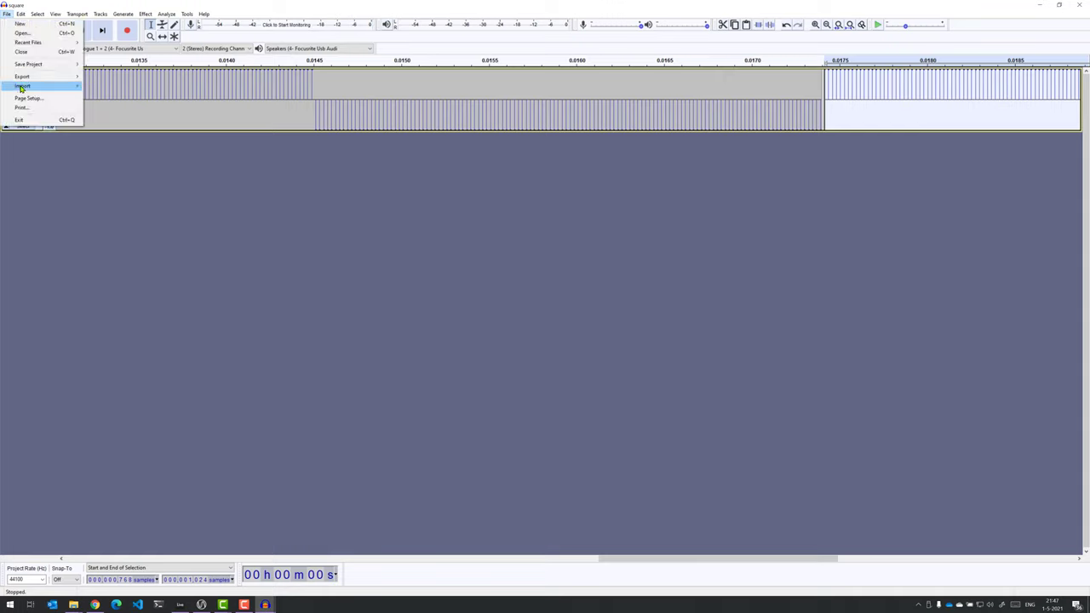
mouse_move(26, 79)
click(133, 85)
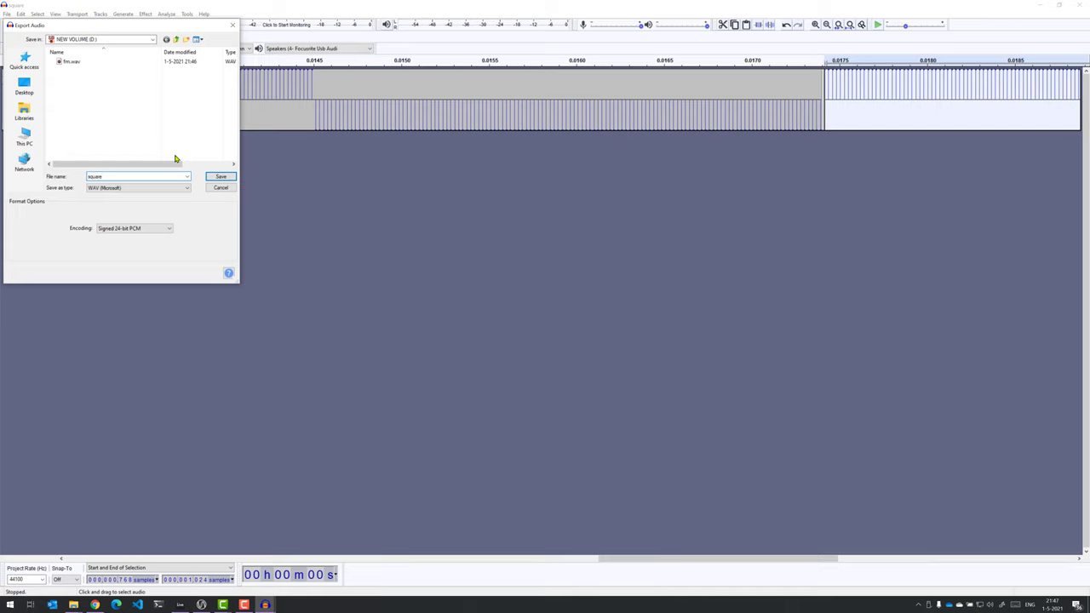
key(Return)
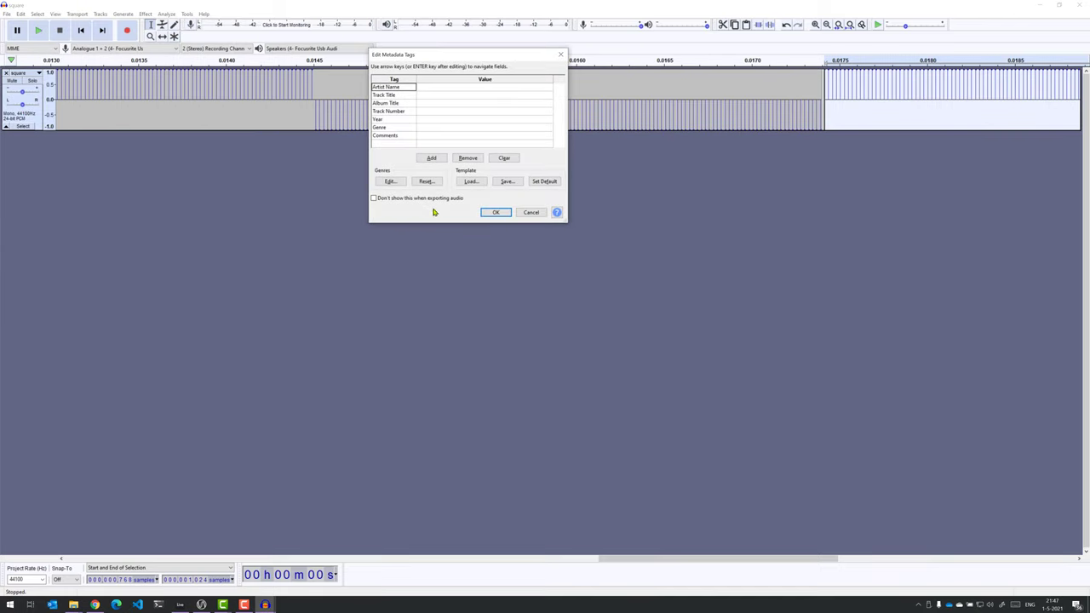
click(494, 212)
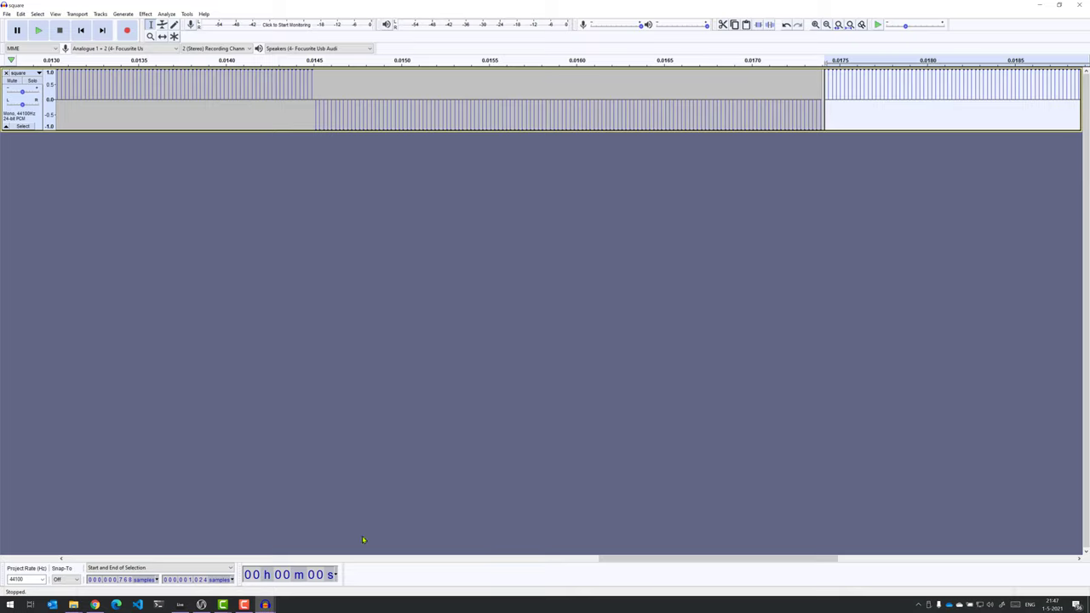
mouse_move(257, 607)
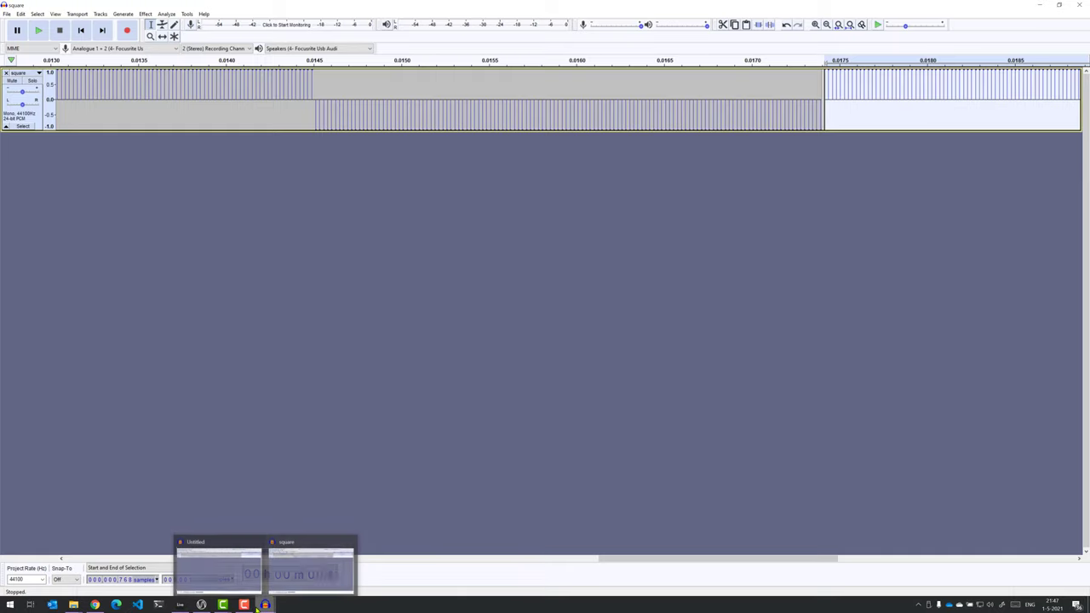